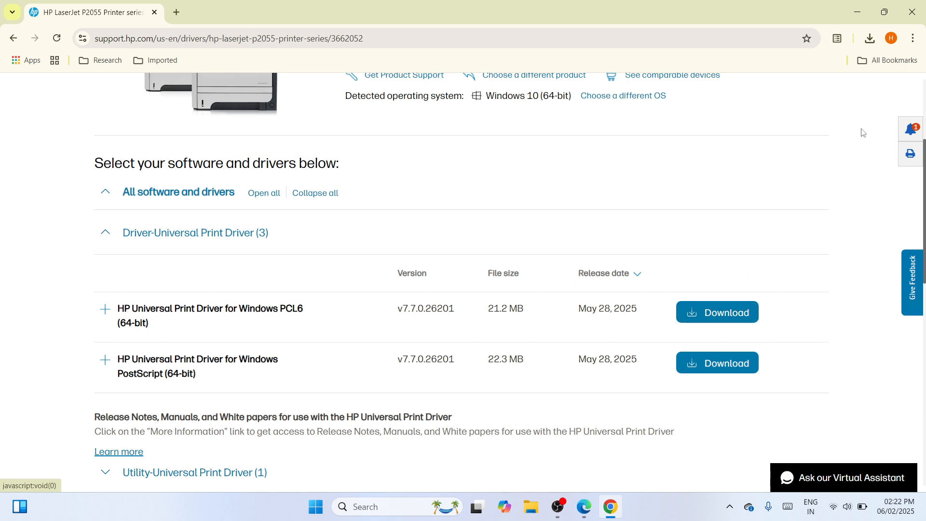
Step: Show the downloaded upd-pcl6-x64-7.7.0.26201 archive in its folder and cut it
{"action": "left_click", "coordinate": [871, 38]}
{"action": "mouse_move", "coordinate": [797, 98]}
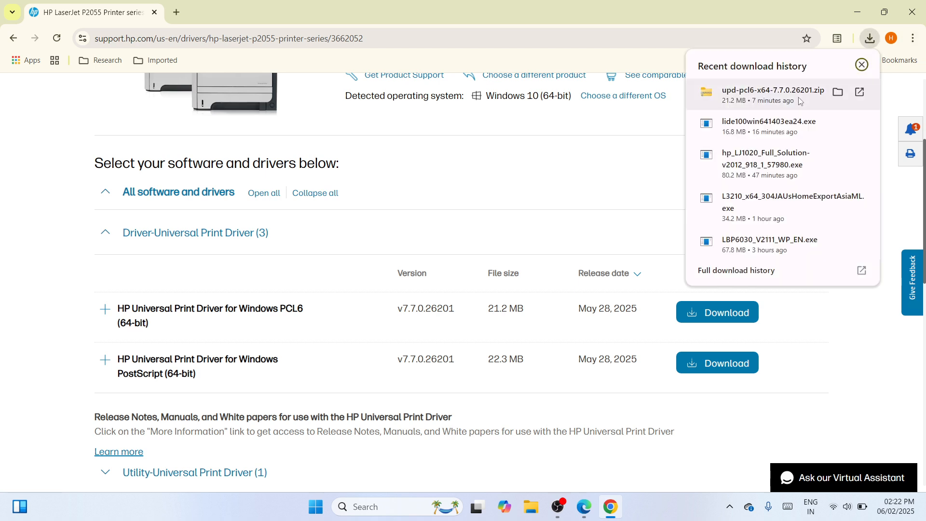
{"action": "left_click", "coordinate": [838, 91]}
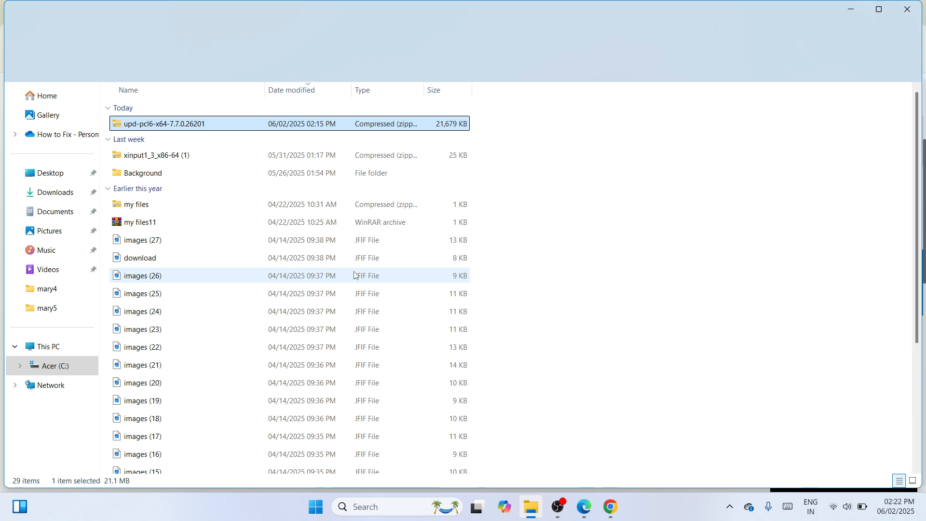
{"action": "right_click", "coordinate": [301, 130]}
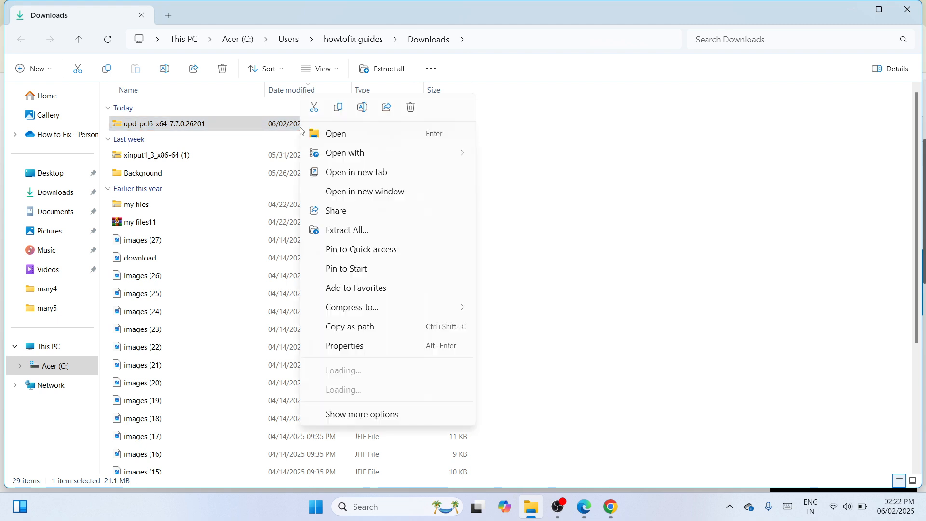
{"action": "left_click", "coordinate": [314, 106]}
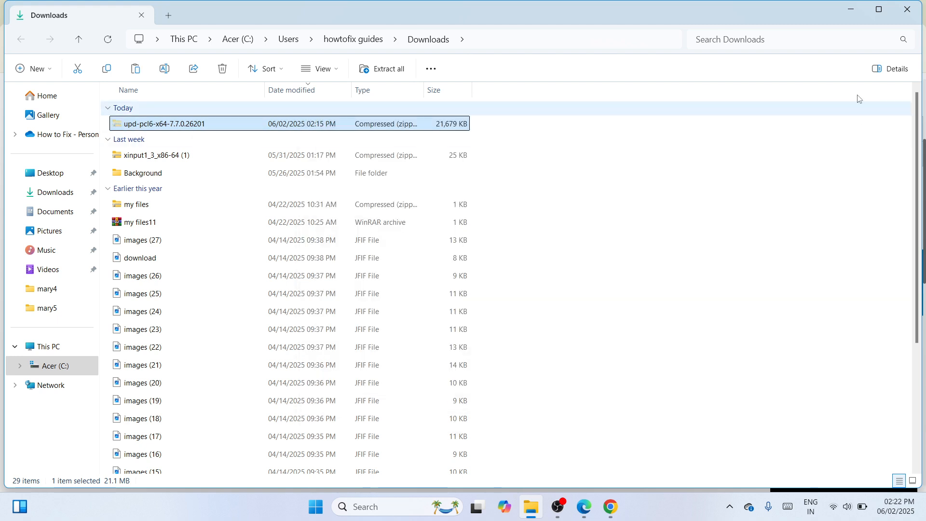
Step: Close the folder and browser windows, and paste the driver archive onto an empty area of the desktop
{"action": "left_click", "coordinate": [918, 6]}
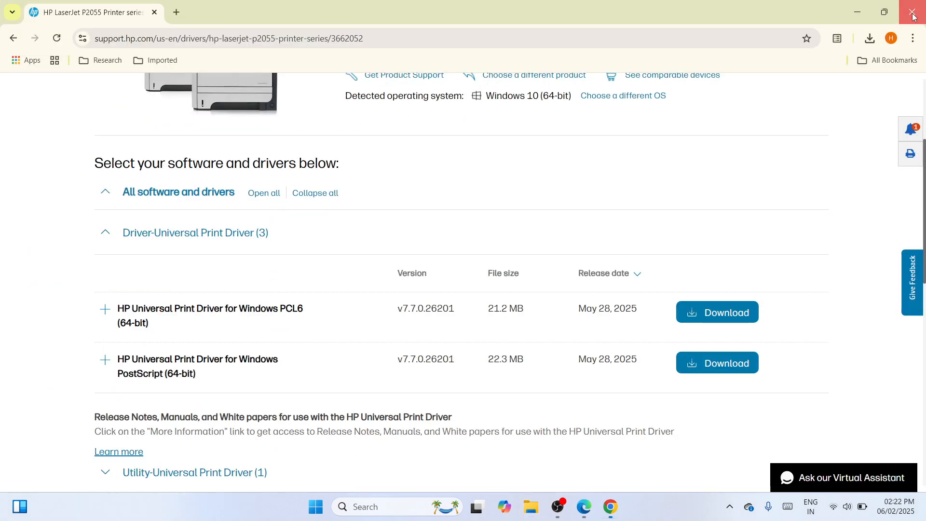
{"action": "left_click", "coordinate": [915, 16]}
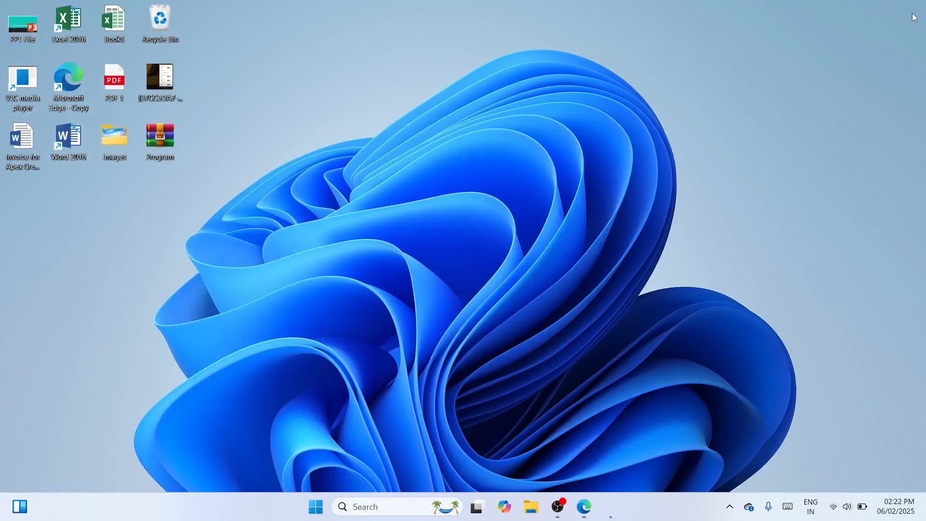
{"action": "right_click", "coordinate": [346, 206]}
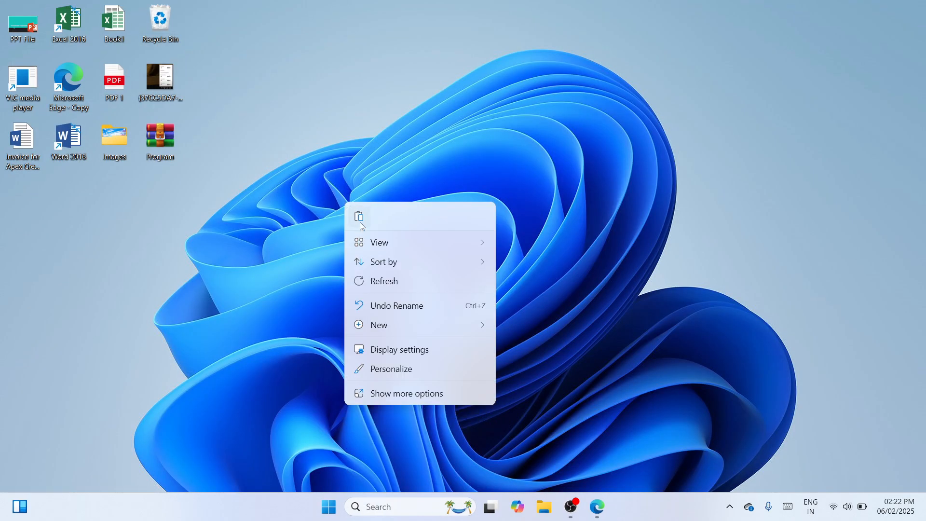
{"action": "key", "text": "Escape"}
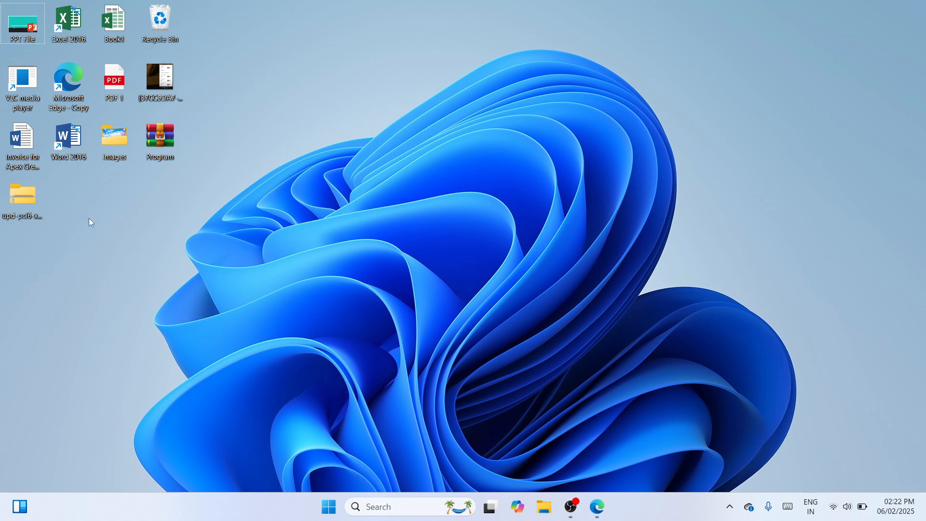
{"action": "left_click_drag", "start_coordinate": [14, 199], "coordinate": [381, 141]}
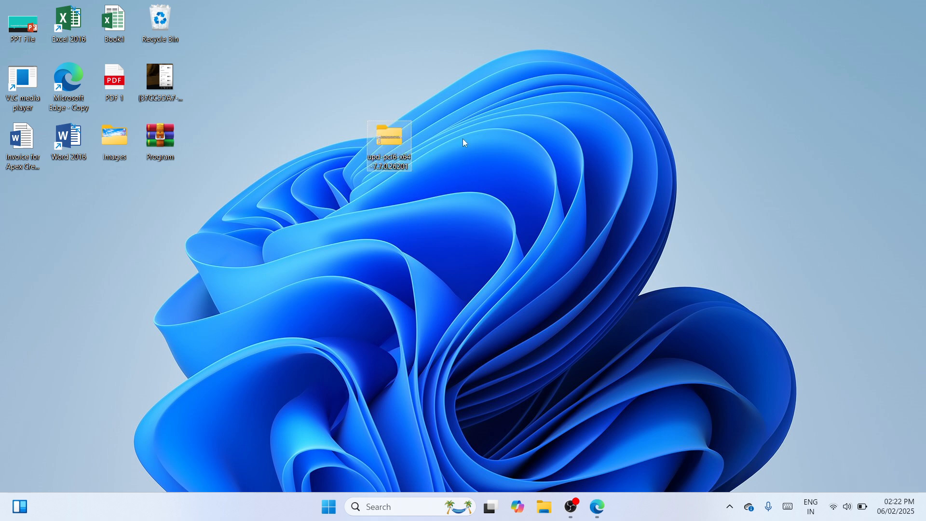
Step: Extract the archive with WinRAR into its own upd-pcl6-x64-7.7.0.26201 folder and place that folder beside the archive
{"action": "right_click", "coordinate": [392, 138]}
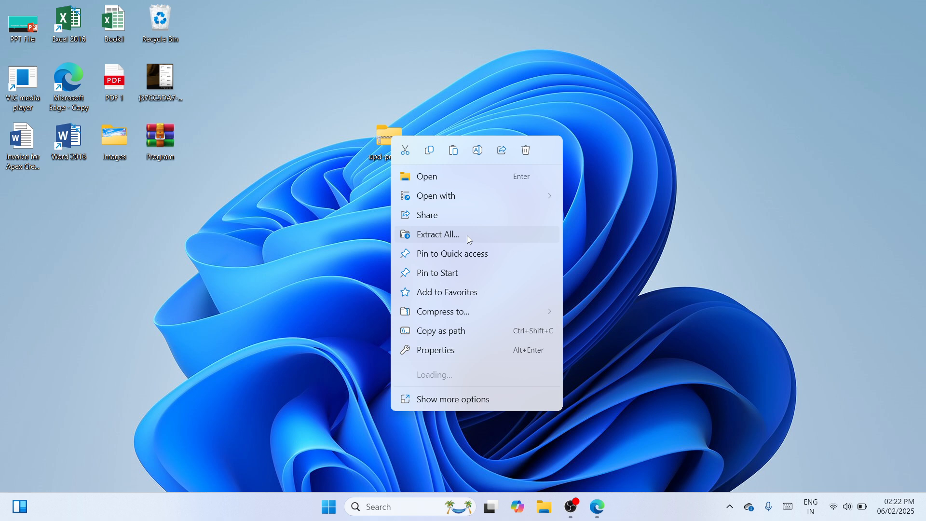
{"action": "mouse_move", "coordinate": [511, 379]}
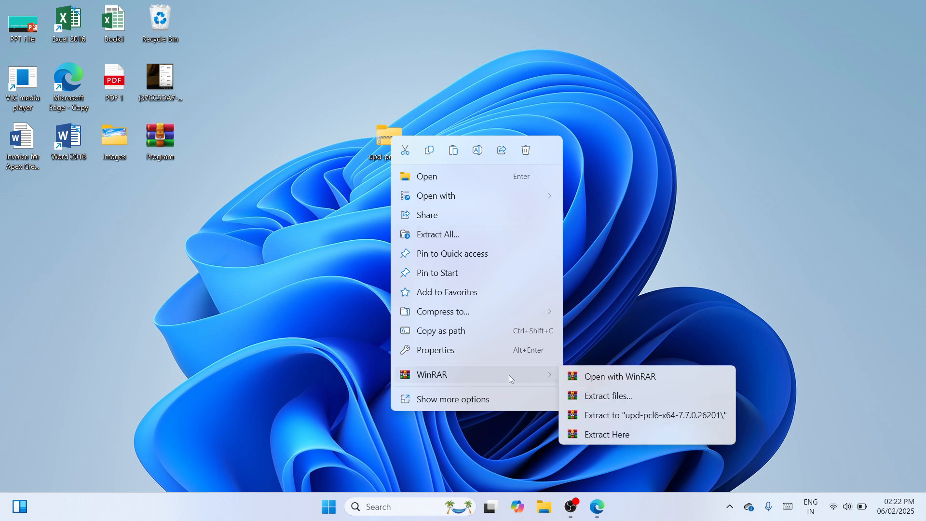
{"action": "left_click", "coordinate": [607, 417]}
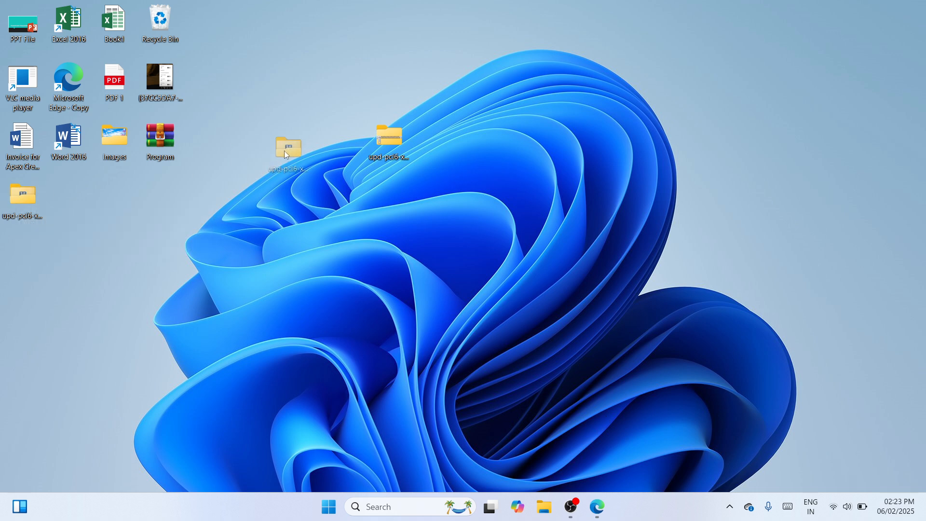
{"action": "left_click_drag", "start_coordinate": [314, 140], "coordinate": [314, 137]}
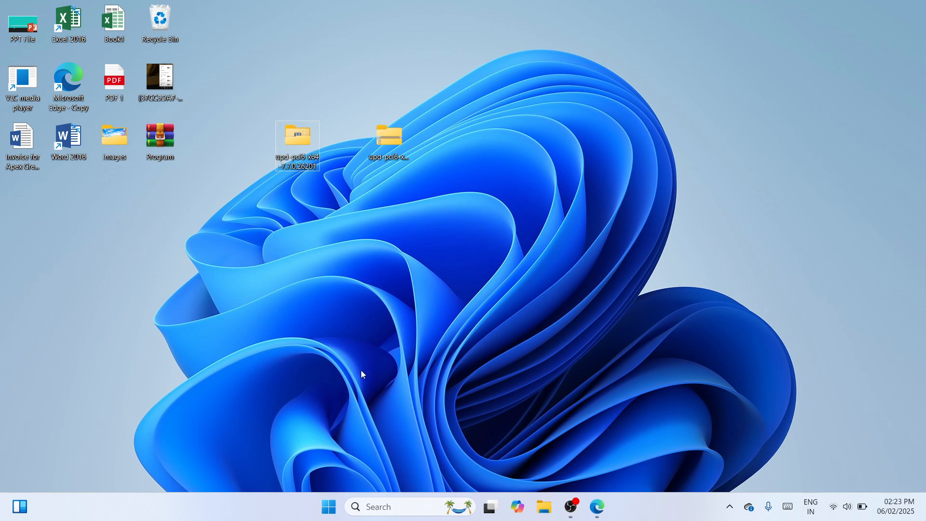
Step: Go to Printers & scanners in Windows Settings and start adding a printer manually
{"action": "right_click", "coordinate": [331, 504]}
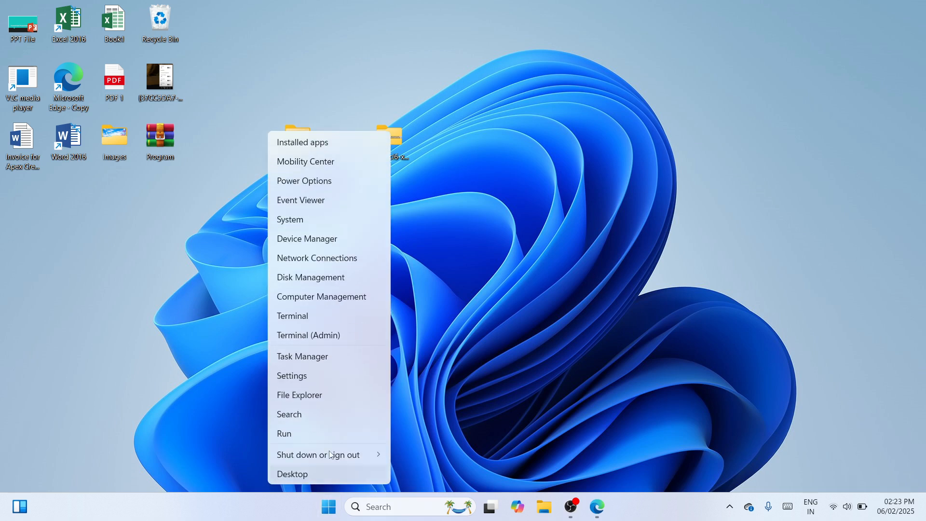
{"action": "left_click", "coordinate": [322, 378]}
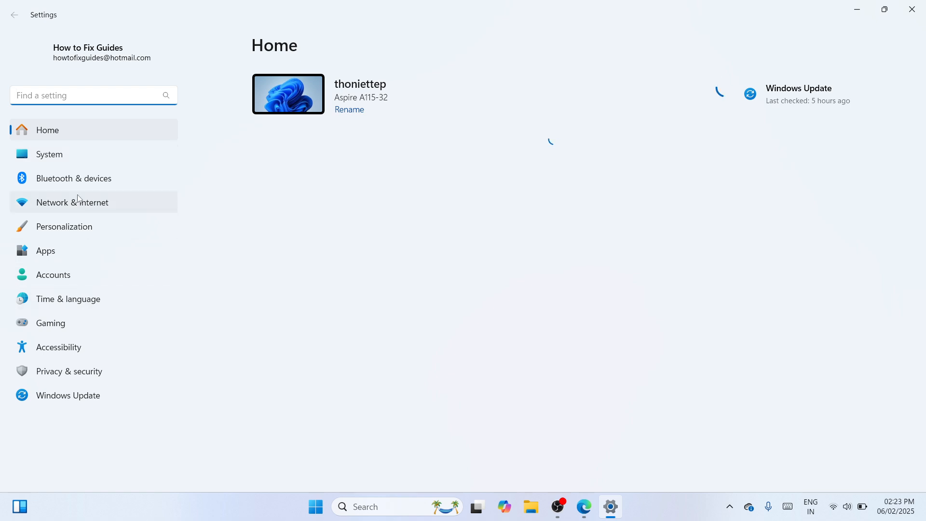
{"action": "left_click", "coordinate": [76, 178]}
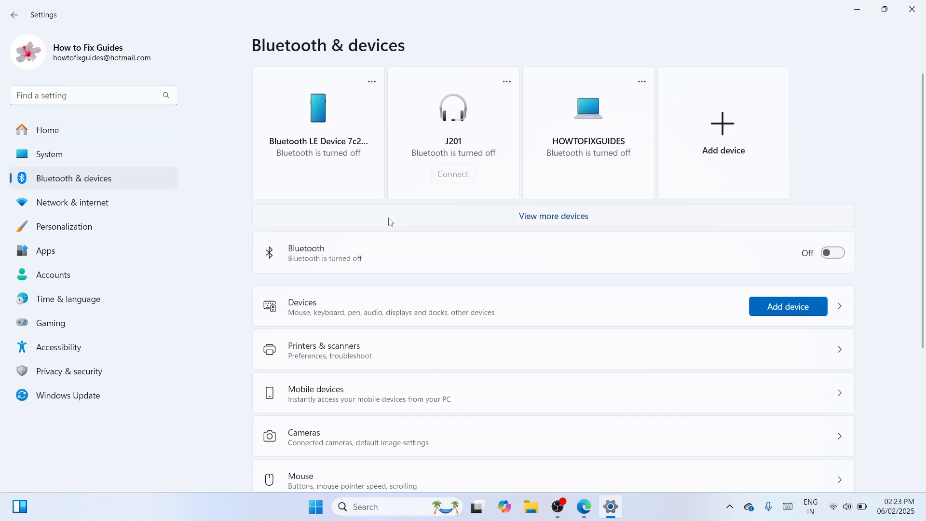
{"action": "left_click", "coordinate": [431, 348]}
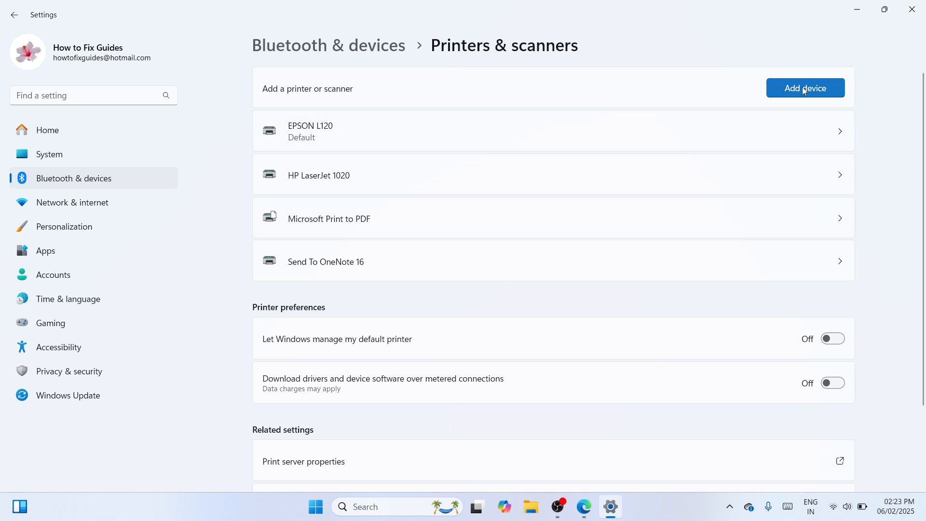
{"action": "left_click", "coordinate": [825, 92]}
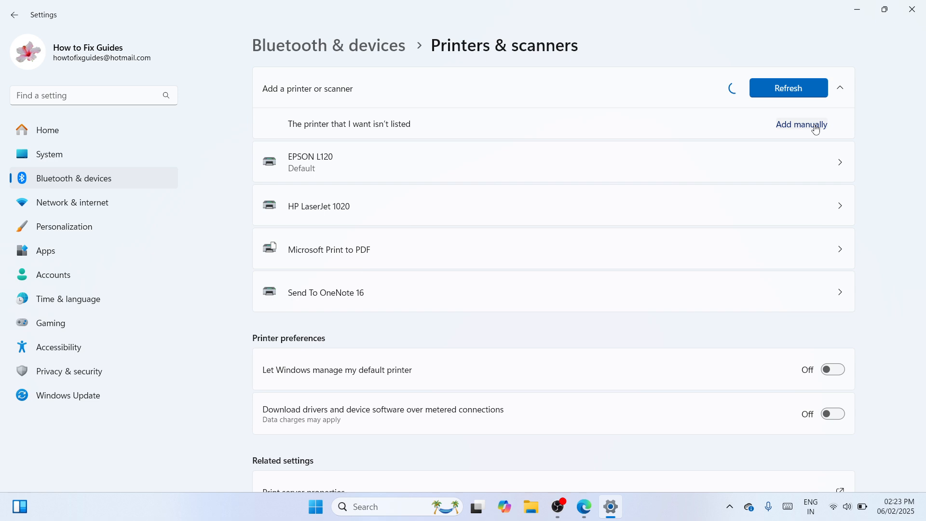
{"action": "left_click", "coordinate": [816, 130]}
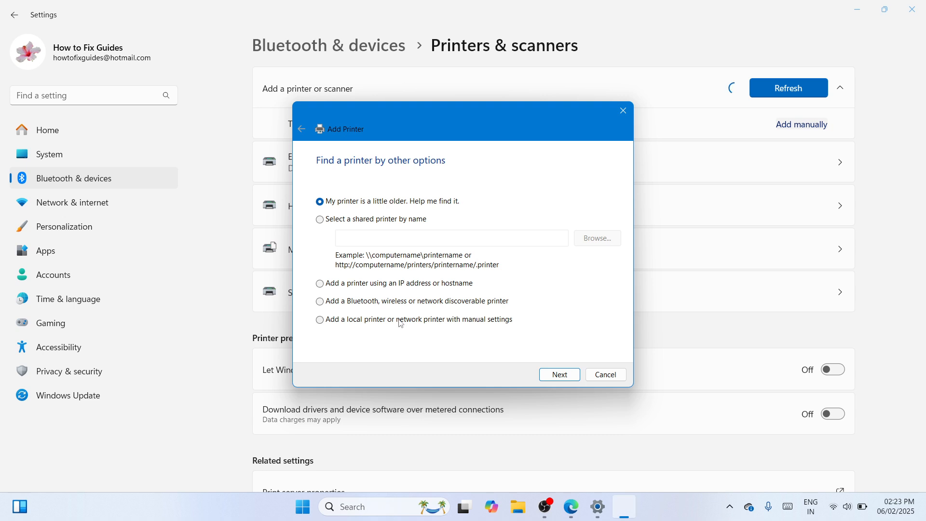
Step: Choose to add a local printer with manual settings on the existing port USB001 (Virtual printer port for USB)
{"action": "left_click", "coordinate": [400, 318]}
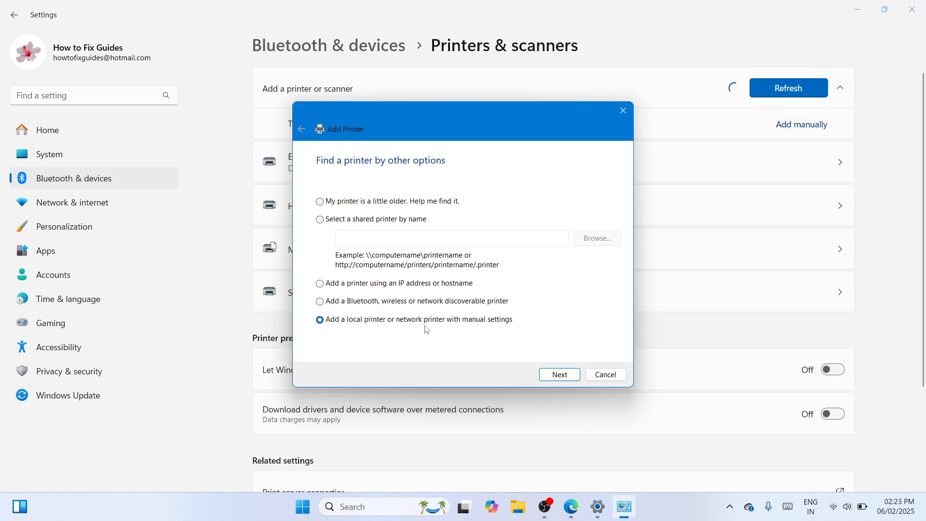
{"action": "left_click", "coordinate": [560, 375]}
{"action": "left_click", "coordinate": [612, 216]}
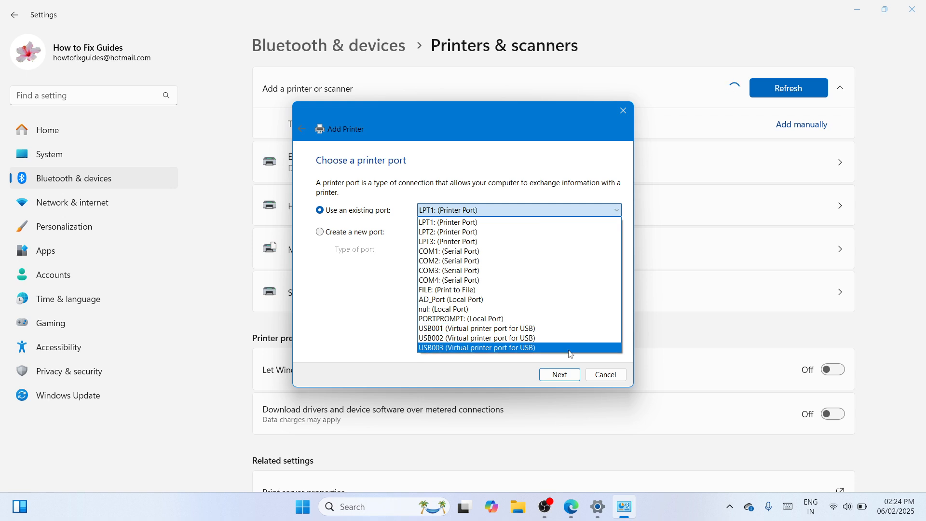
{"action": "left_click", "coordinate": [563, 328]}
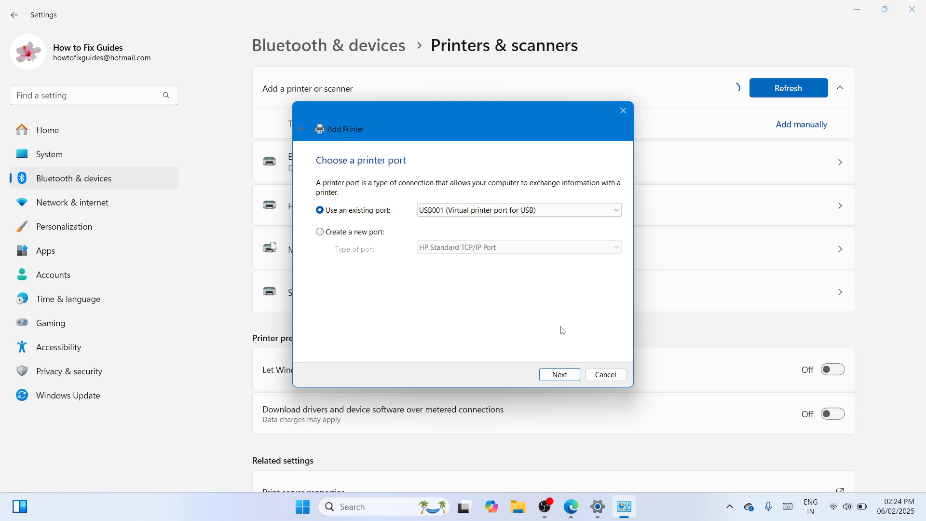
{"action": "left_click", "coordinate": [553, 375]}
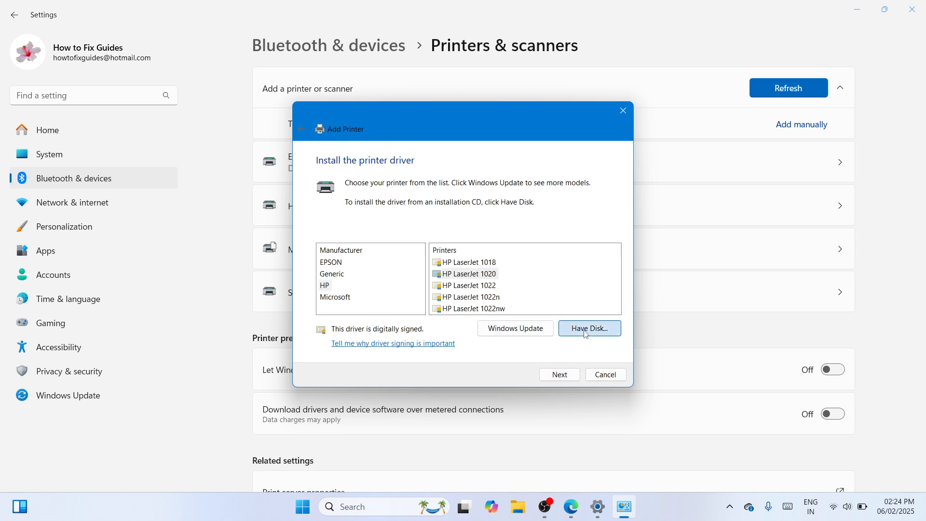
Step: Load the printer driver from disk using hpbuio200l.inf in the desktop's upd-pcl6-x64-7.7.0.26201 folder
{"action": "left_click", "coordinate": [586, 329]}
{"action": "left_click", "coordinate": [567, 307]}
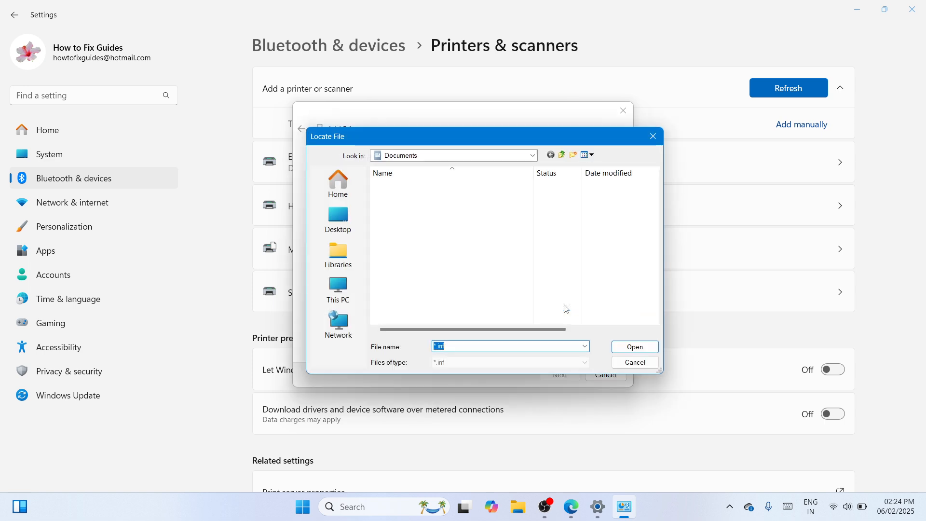
{"action": "left_click", "coordinate": [338, 219]}
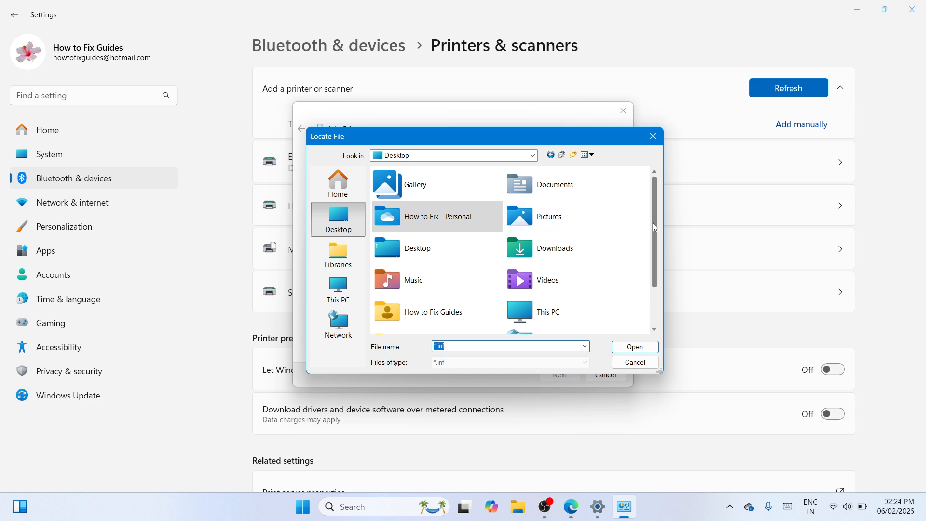
{"action": "scroll", "coordinate": [653, 222], "scroll_direction": "down", "scroll_amount": 2}
{"action": "left_click", "coordinate": [559, 327]}
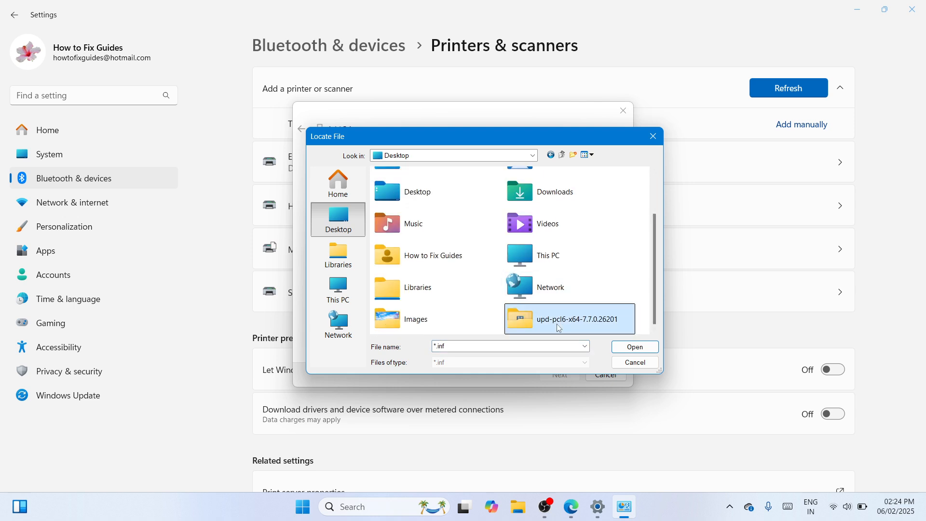
{"action": "double_click", "coordinate": [573, 329]}
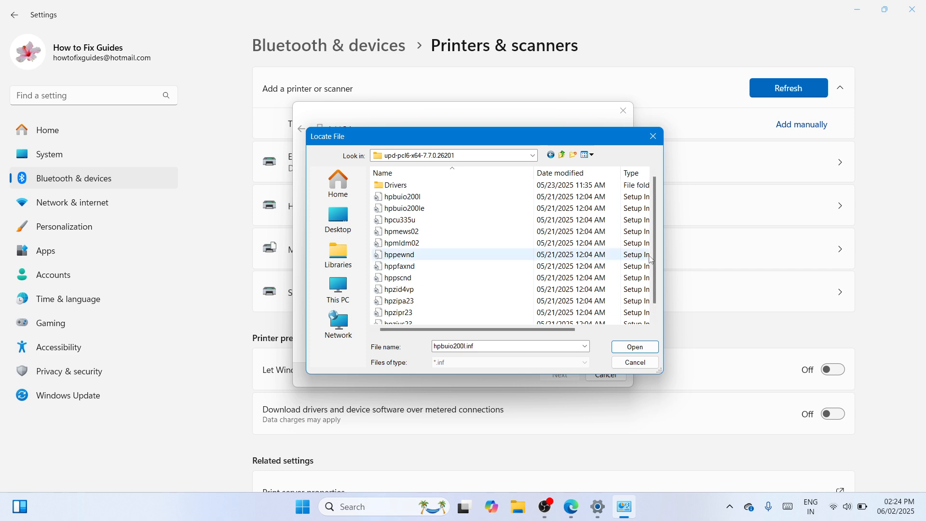
{"action": "left_click", "coordinate": [502, 197]}
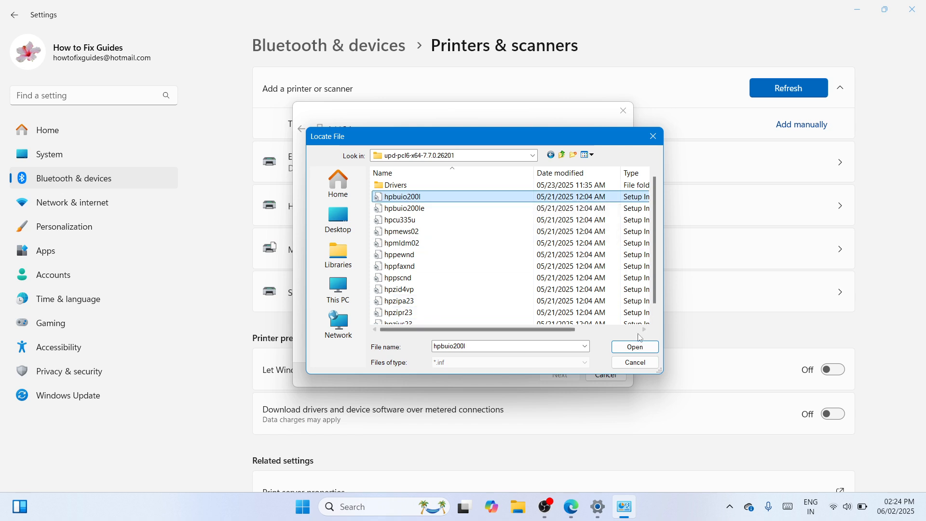
{"action": "left_click", "coordinate": [635, 346]}
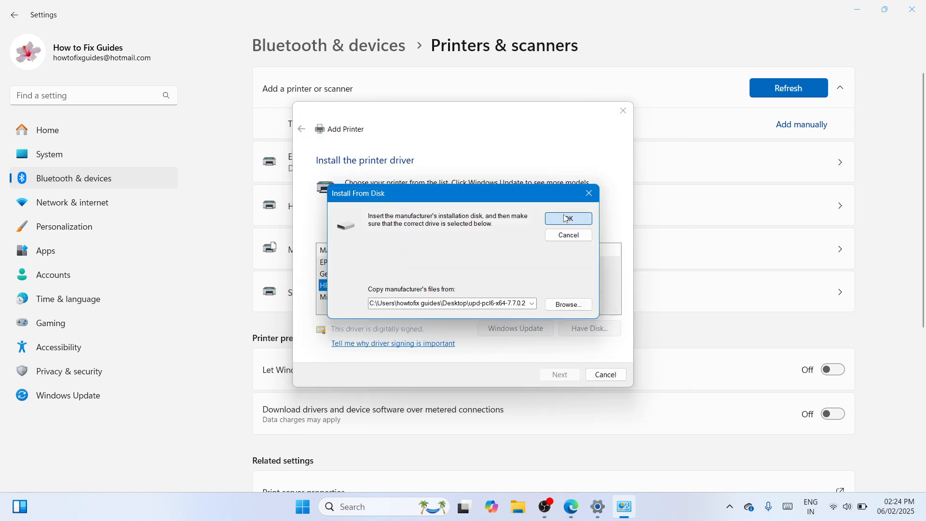
{"action": "left_click", "coordinate": [569, 219]}
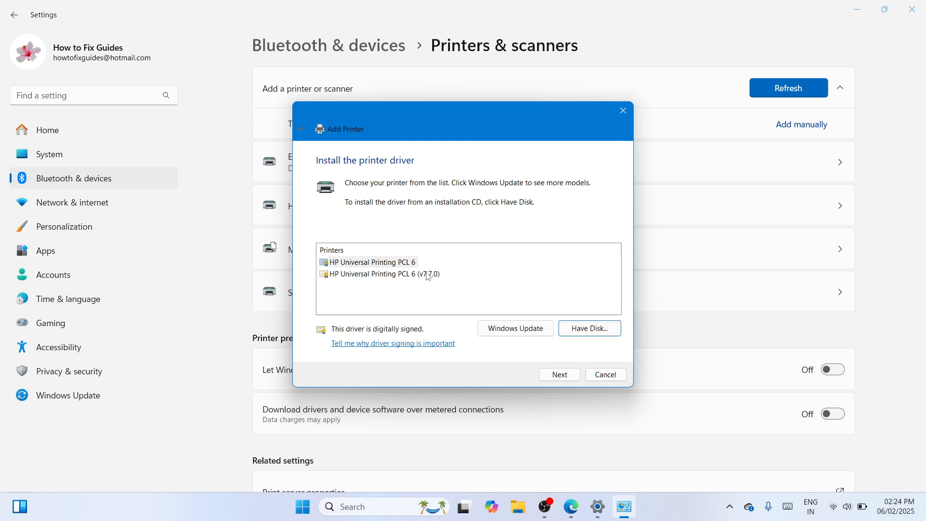
Step: Select the HP Universal Printing PCL 6 (v7.7.0) driver and install the printer under the name HP LaserJet P2055
{"action": "left_click", "coordinate": [397, 275]}
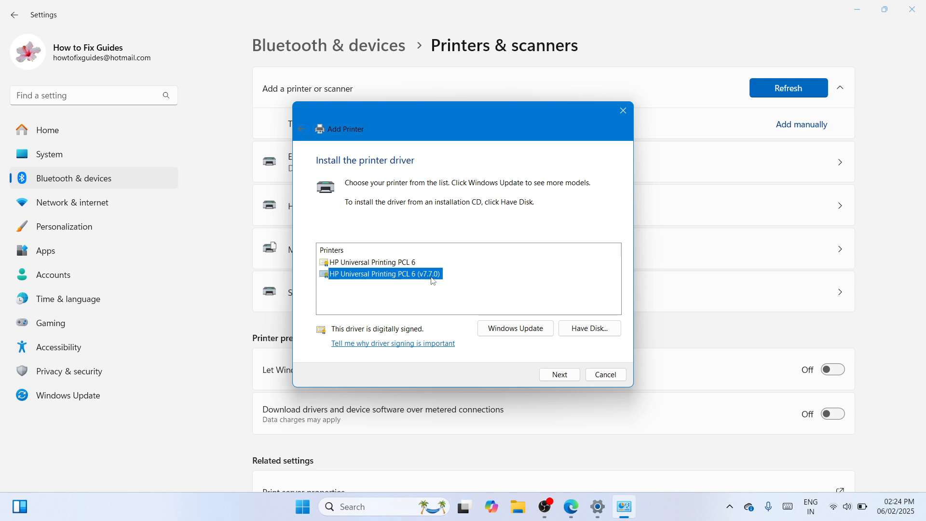
{"action": "left_click", "coordinate": [561, 373]}
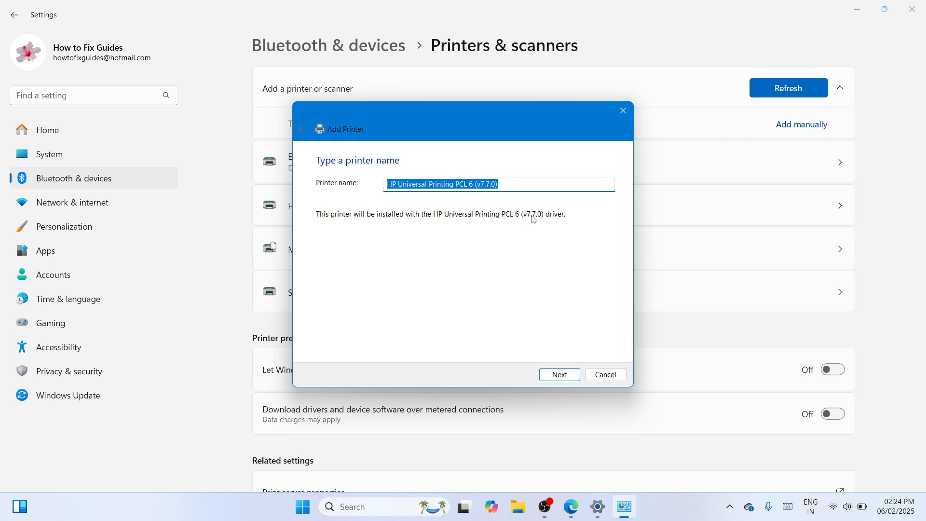
{"action": "left_click", "coordinate": [510, 187]}
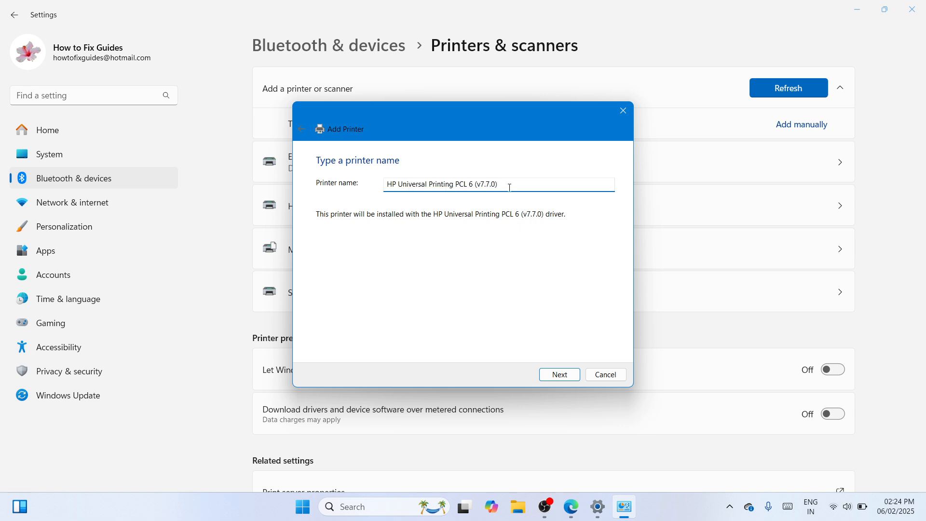
{"action": "key", "text": "BackSpace"}
{"action": "key", "text": "BackSpace"}
{"action": "key", "text": "BackSpace"}
{"action": "key", "text": "BackSpace"}
{"action": "key", "text": "BackSpace"}
{"action": "key", "text": "BackSpace"}
{"action": "key", "text": "BackSpace"}
{"action": "key", "text": "BackSpace"}
{"action": "key", "text": "BackSpace"}
{"action": "key", "text": "BackSpace"}
{"action": "key", "text": "BackSpace"}
{"action": "key", "text": "BackSpace"}
{"action": "key", "text": "BackSpace"}
{"action": "key", "text": "BackSpace"}
{"action": "key", "text": "BackSpace"}
{"action": "key", "text": "BackSpace"}
{"action": "key", "text": "BackSpace"}
{"action": "key", "text": "BackSpace"}
{"action": "key", "text": "BackSpace"}
{"action": "key", "text": "BackSpace"}
{"action": "left_click", "coordinate": [560, 375]}
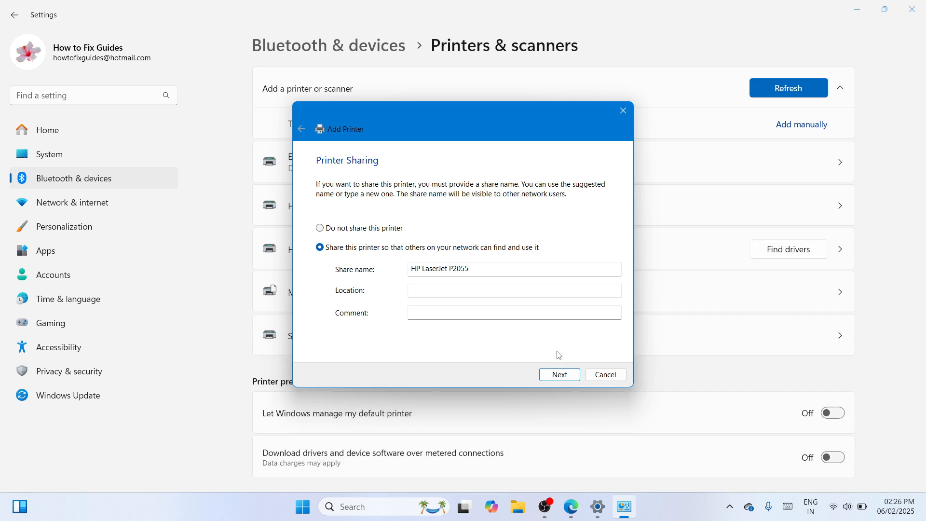
Step: Share the printer on the network as HP LaserJet P2055 and finish the setup without making it the default
{"action": "left_click", "coordinate": [560, 375]}
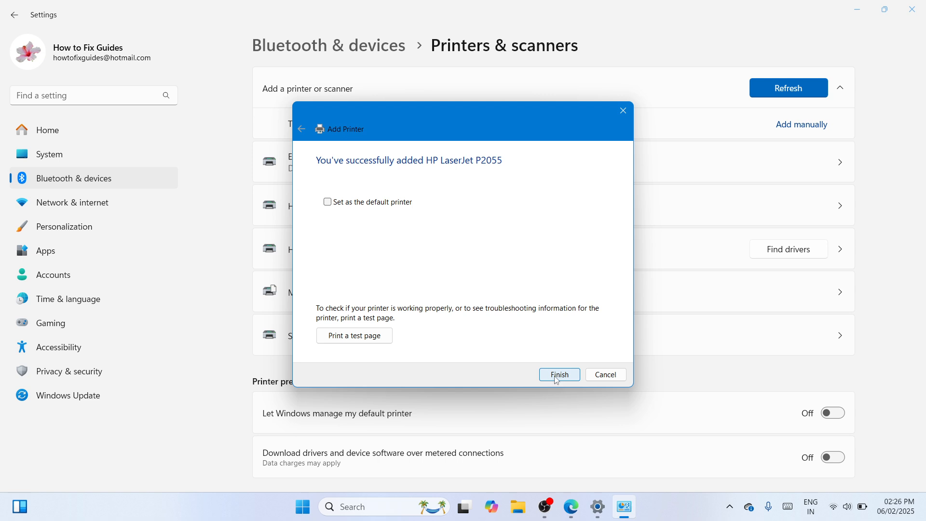
{"action": "left_click", "coordinate": [558, 377]}
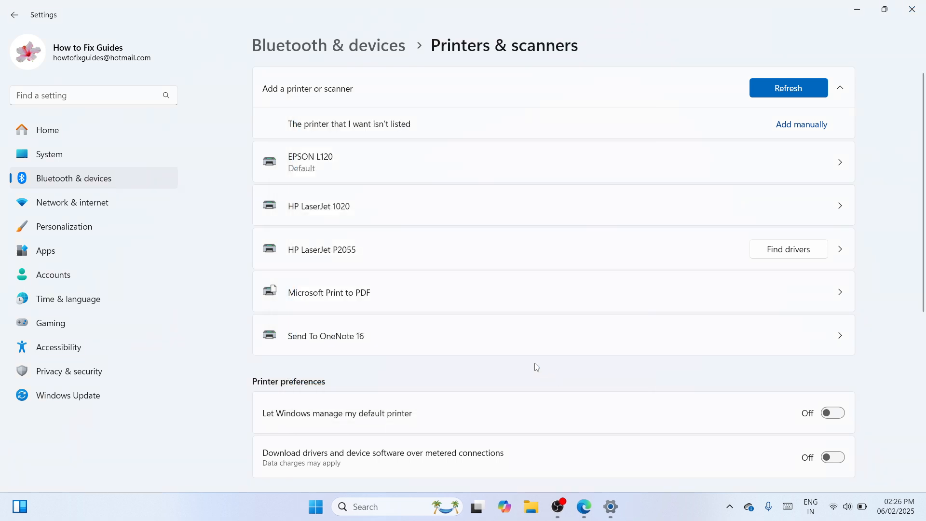
Step: View the settings page of the HP LaserJet P2055 and minimize the Settings window
{"action": "left_click", "coordinate": [490, 254]}
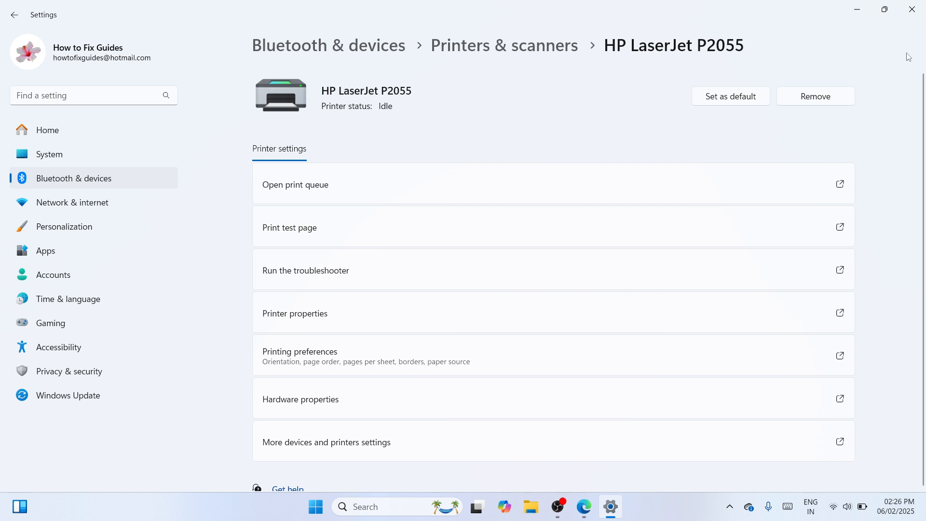
{"action": "left_click", "coordinate": [859, 7]}
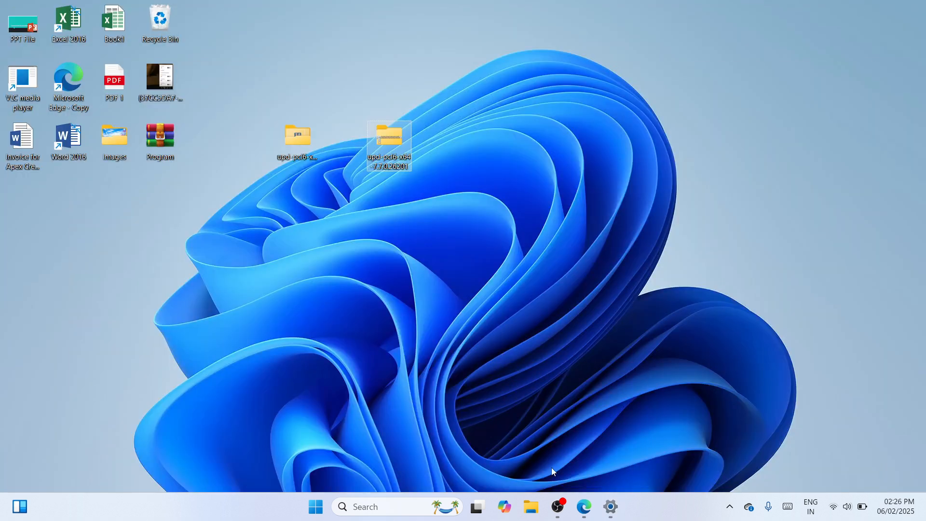